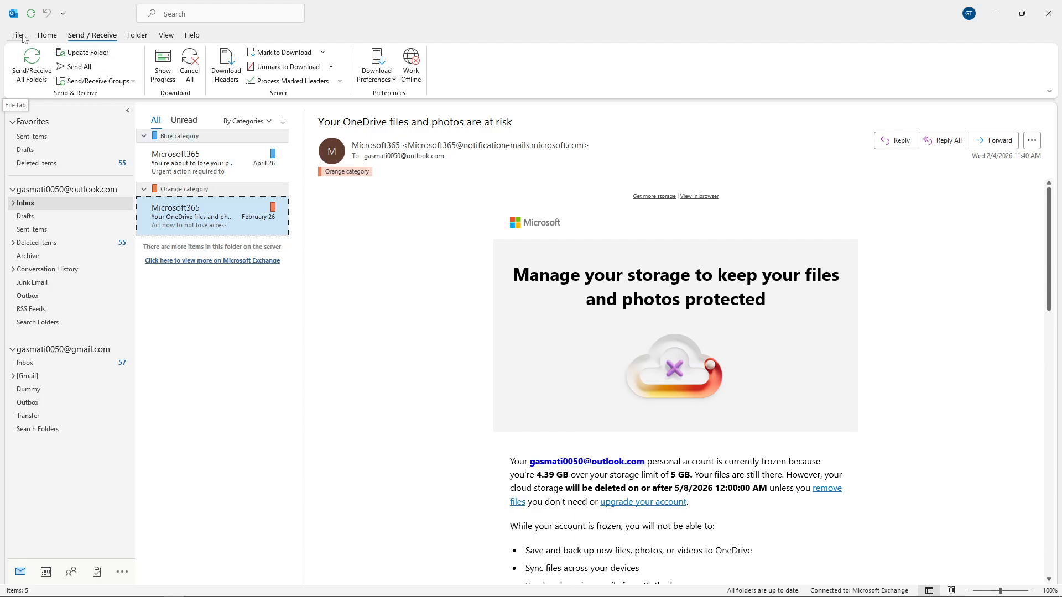
Start the Import and Export Wizard and choose to export to a file in Comma Separated Values format
{"action": "left_click", "coordinate": [23, 41]}
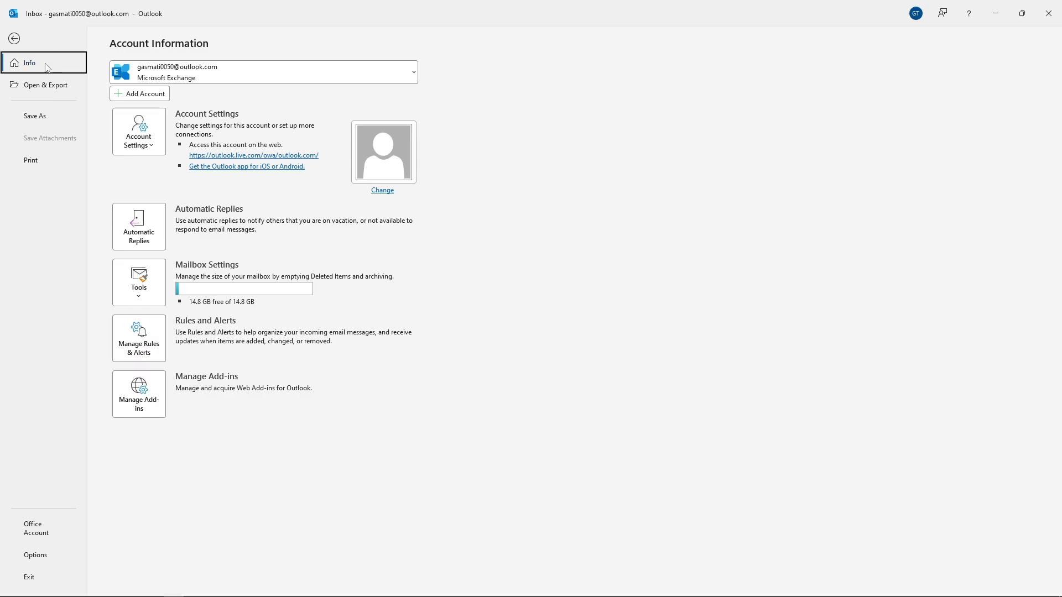
{"action": "left_click", "coordinate": [58, 92]}
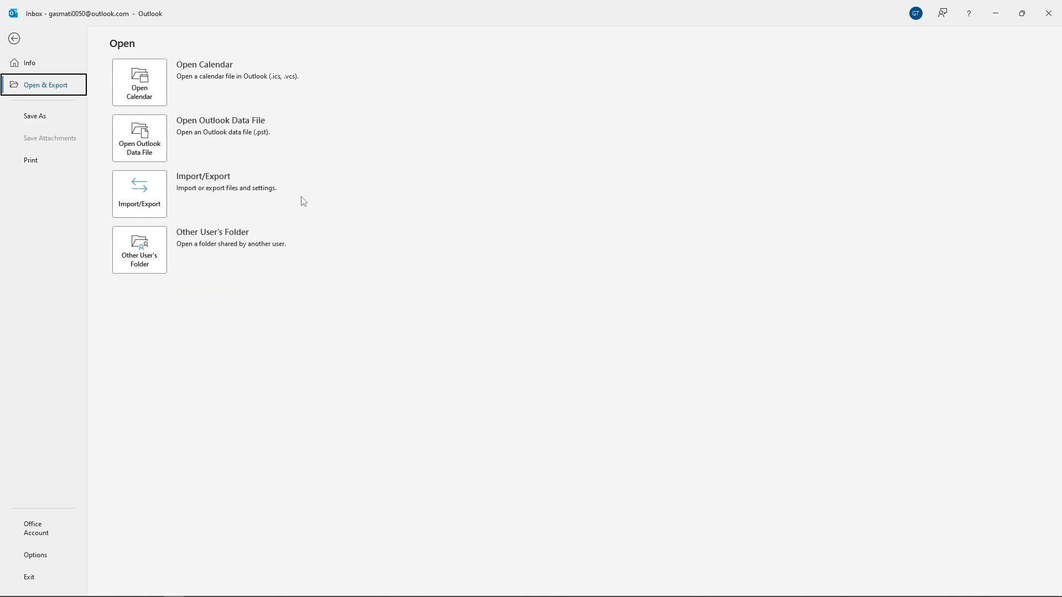
{"action": "left_click", "coordinate": [148, 202]}
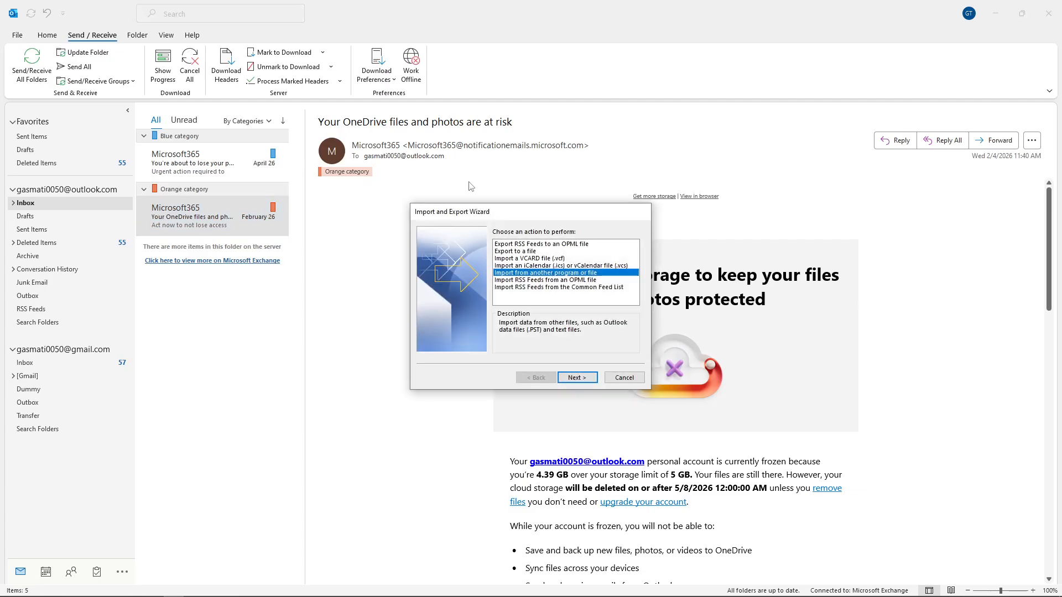
{"action": "left_click_drag", "start_coordinate": [480, 211], "coordinate": [394, 159]}
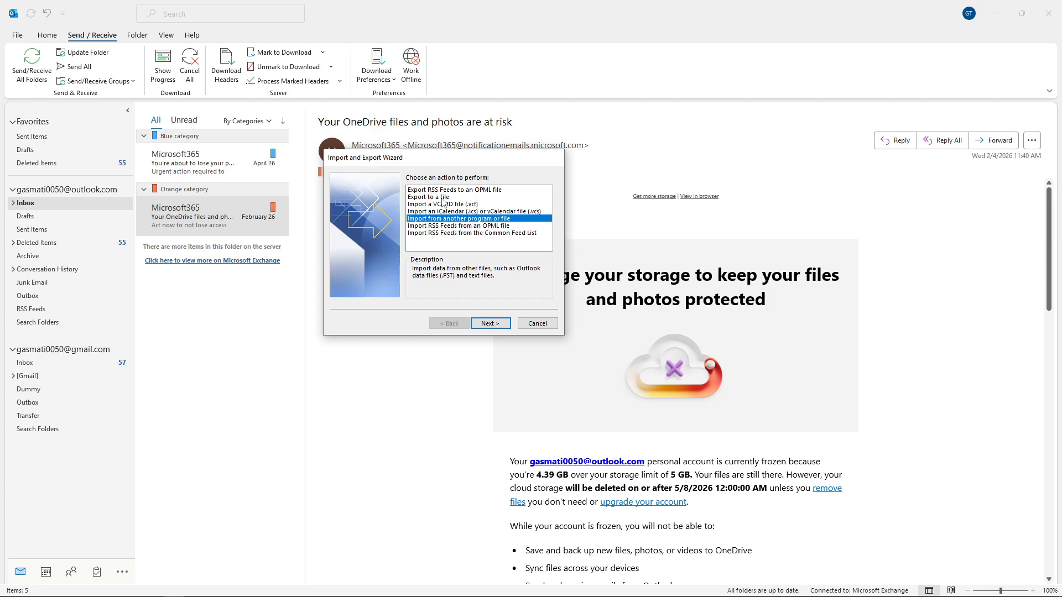
{"action": "left_click", "coordinate": [443, 198]}
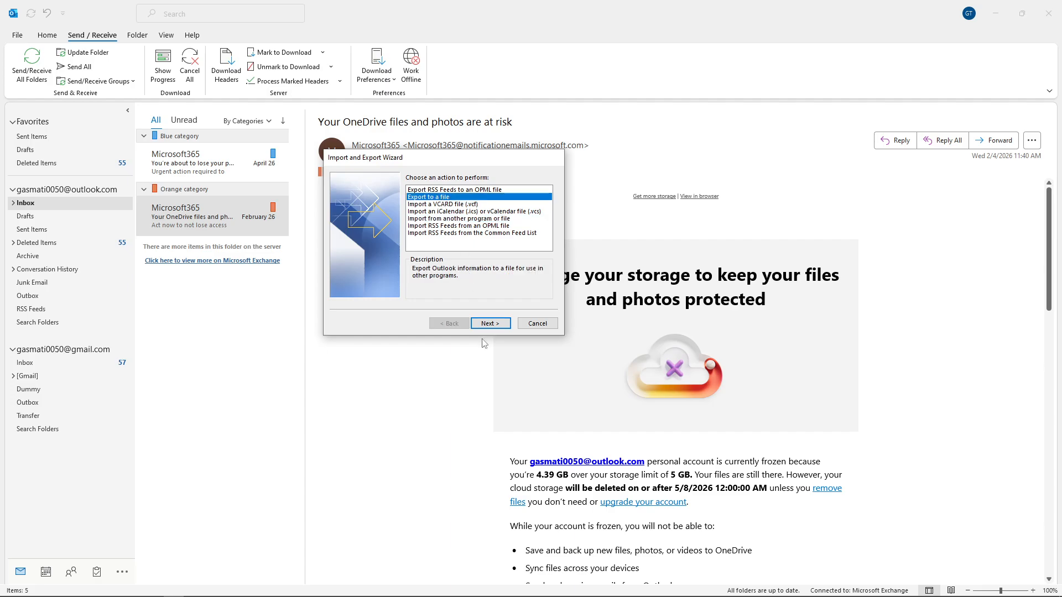
{"action": "left_click", "coordinate": [492, 324]}
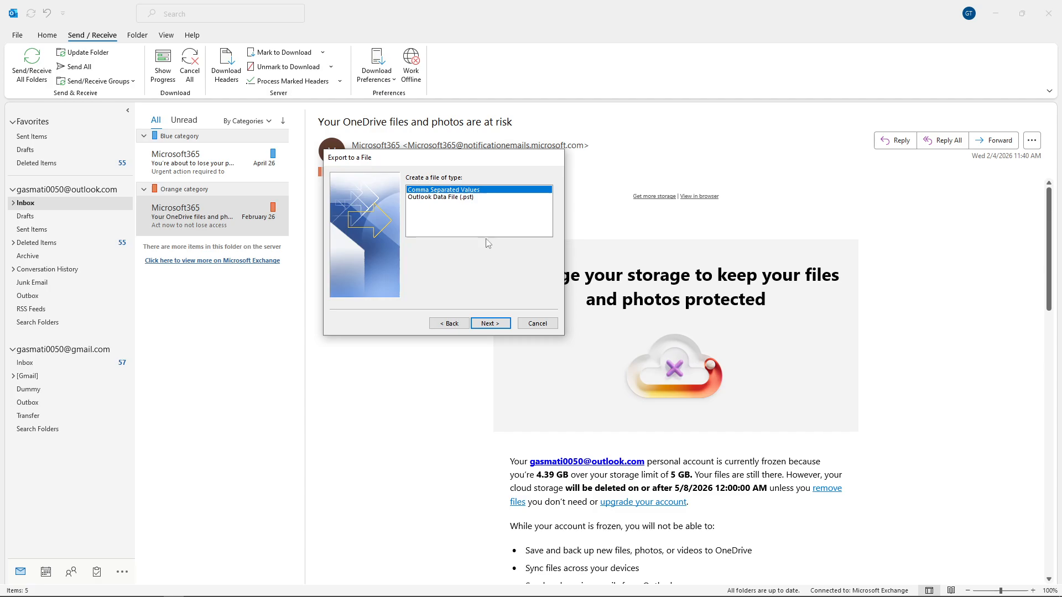
{"action": "left_click", "coordinate": [485, 324]}
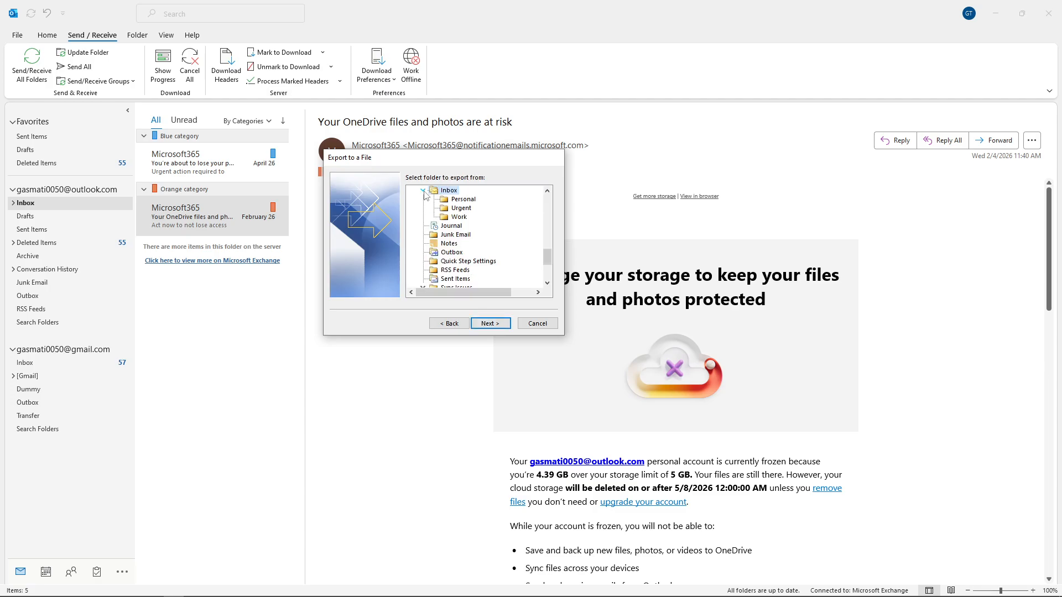
Choose the Outlook account's Contacts folder as the folder to export from
{"action": "left_click", "coordinate": [424, 191]}
{"action": "scroll", "coordinate": [429, 221], "scroll_direction": "up", "scroll_amount": 2}
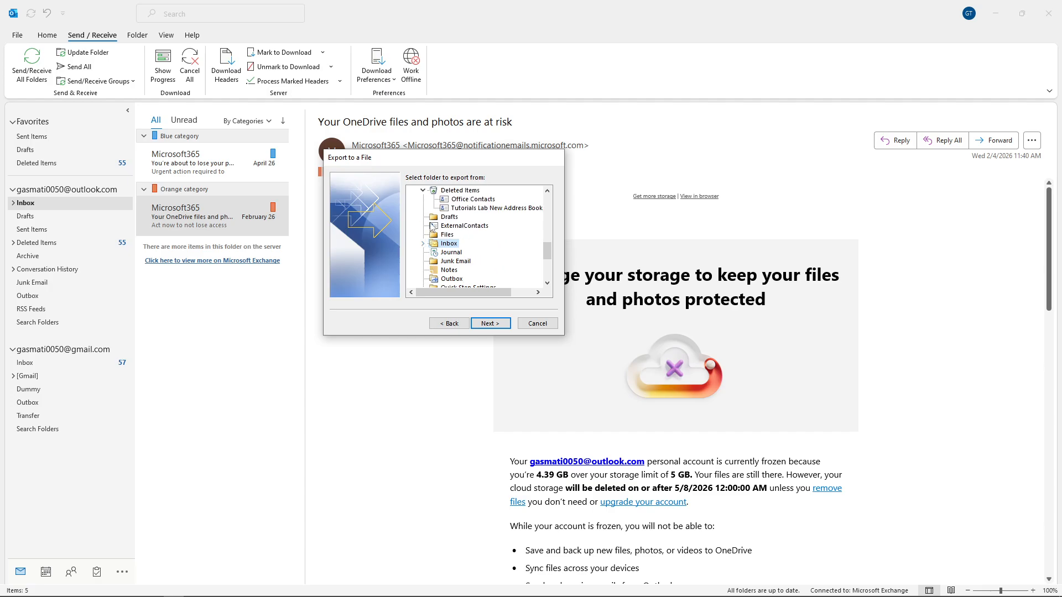
{"action": "scroll", "coordinate": [432, 226], "scroll_direction": "up", "scroll_amount": 4}
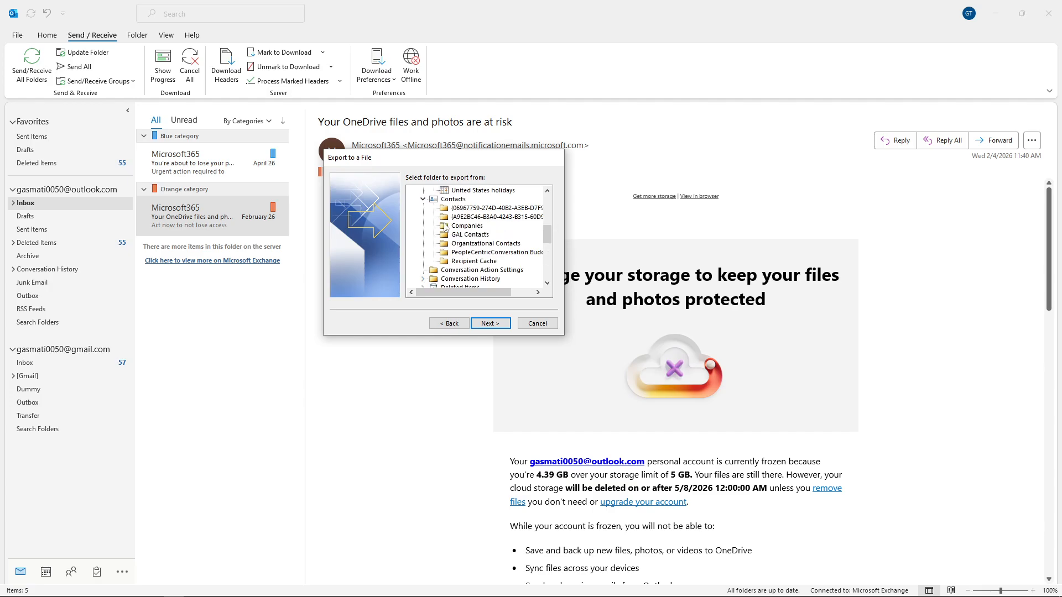
{"action": "scroll", "coordinate": [445, 227], "scroll_direction": "up", "scroll_amount": 1}
{"action": "double_click", "coordinate": [451, 226]}
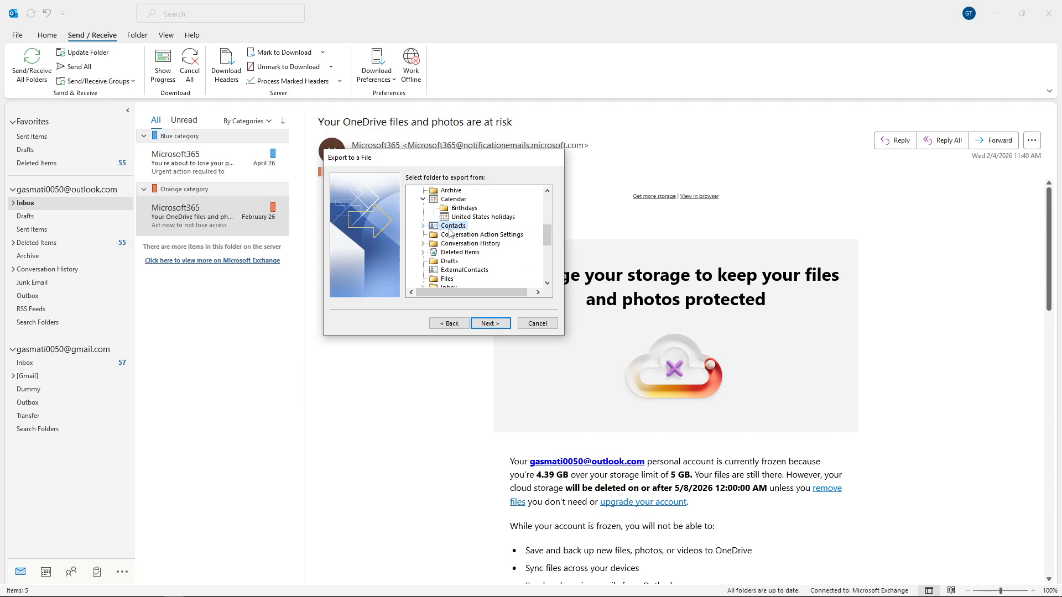
{"action": "left_click", "coordinate": [490, 324]}
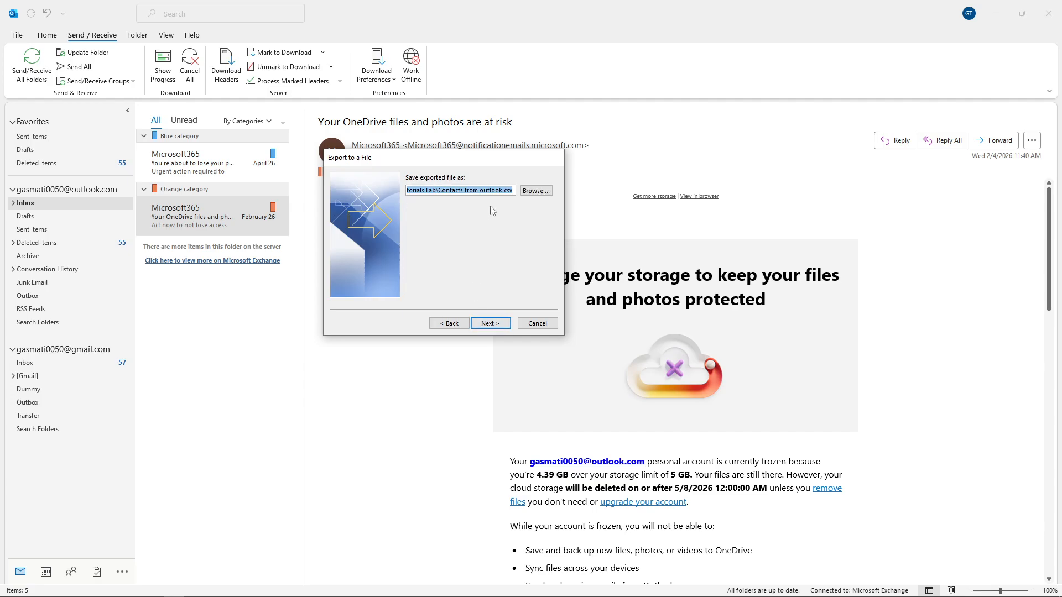
Set the exported file to be saved as "Contacts to Gmail" in the Tutorials Lab folder on drive D
{"action": "left_click", "coordinate": [535, 191]}
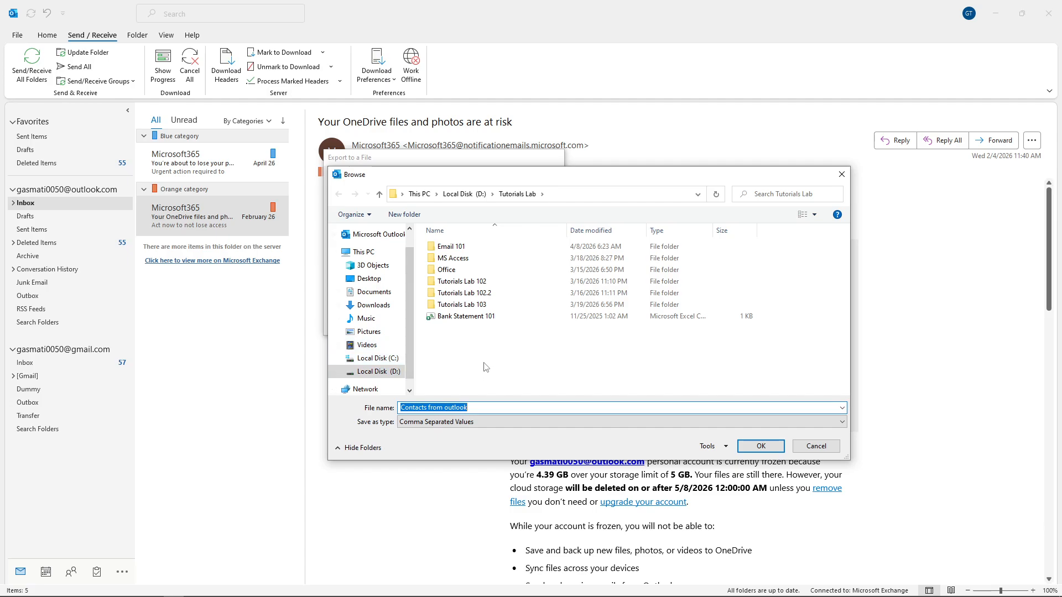
{"action": "type", "text": "Contacts to Gmail"}
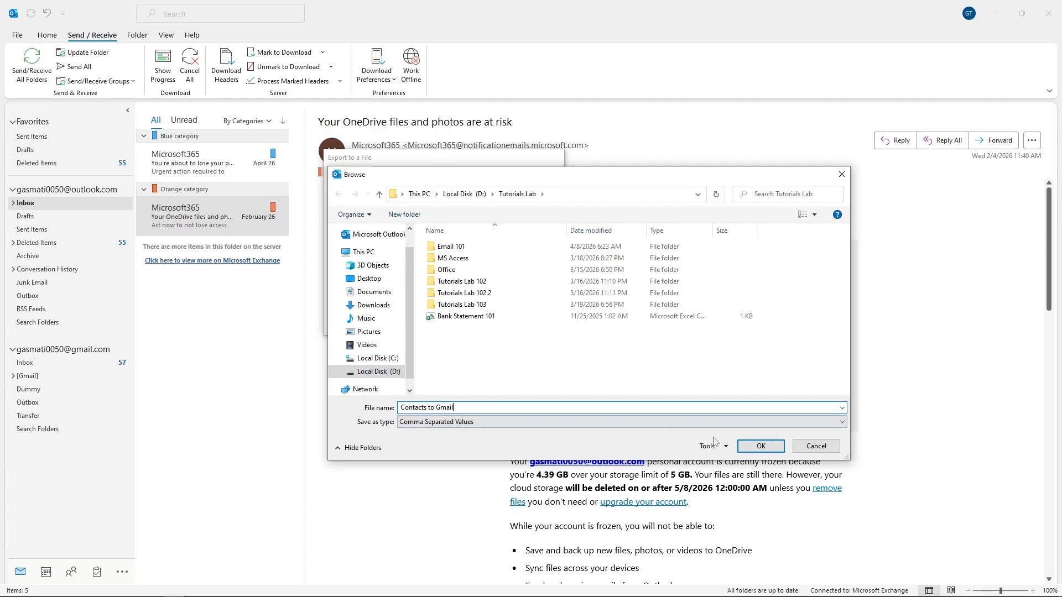
{"action": "left_click", "coordinate": [760, 446]}
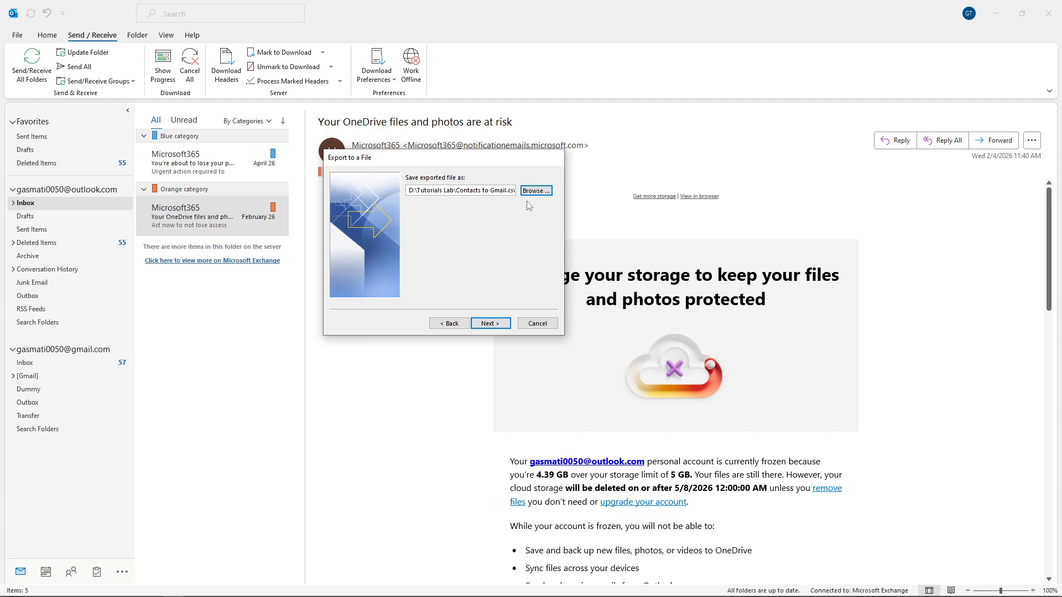
{"action": "left_click", "coordinate": [489, 323]}
Enable the Contacts export action, dismiss the custom field mapping, and finish the export
{"action": "left_click", "coordinate": [341, 191]}
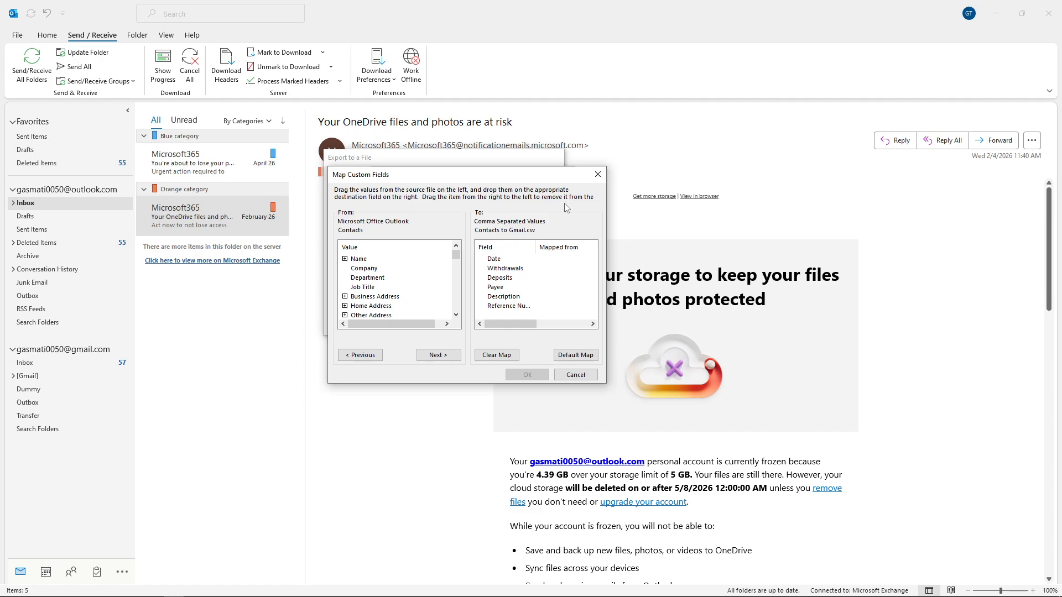
{"action": "left_click", "coordinate": [598, 175]}
{"action": "left_click", "coordinate": [490, 324]}
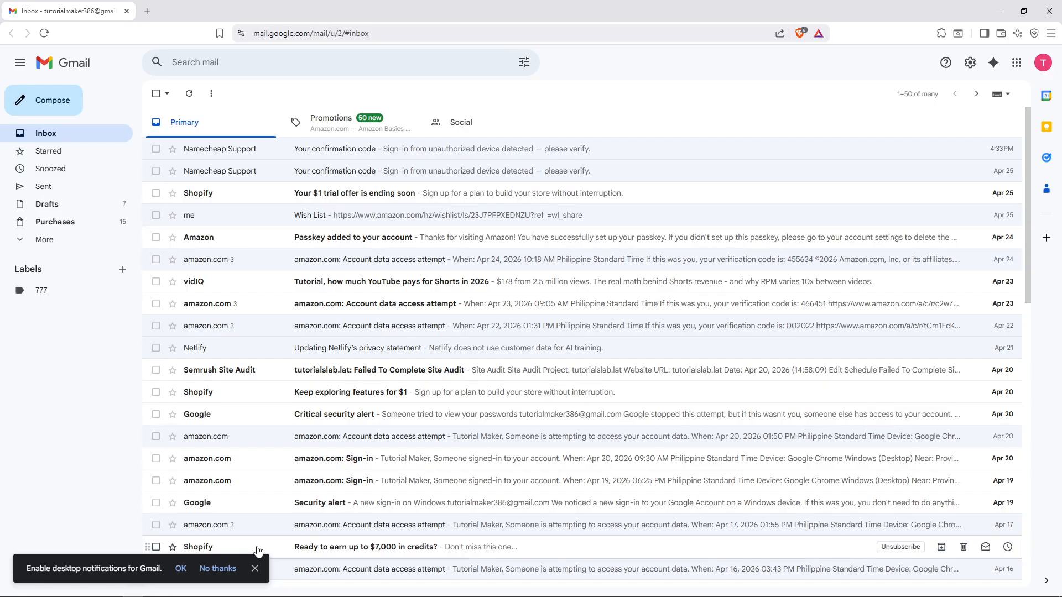
Switch to Gmail in the browser, dismiss the desktop notification prompt, and open Google Contacts in its own tab
{"action": "left_click", "coordinate": [255, 568]}
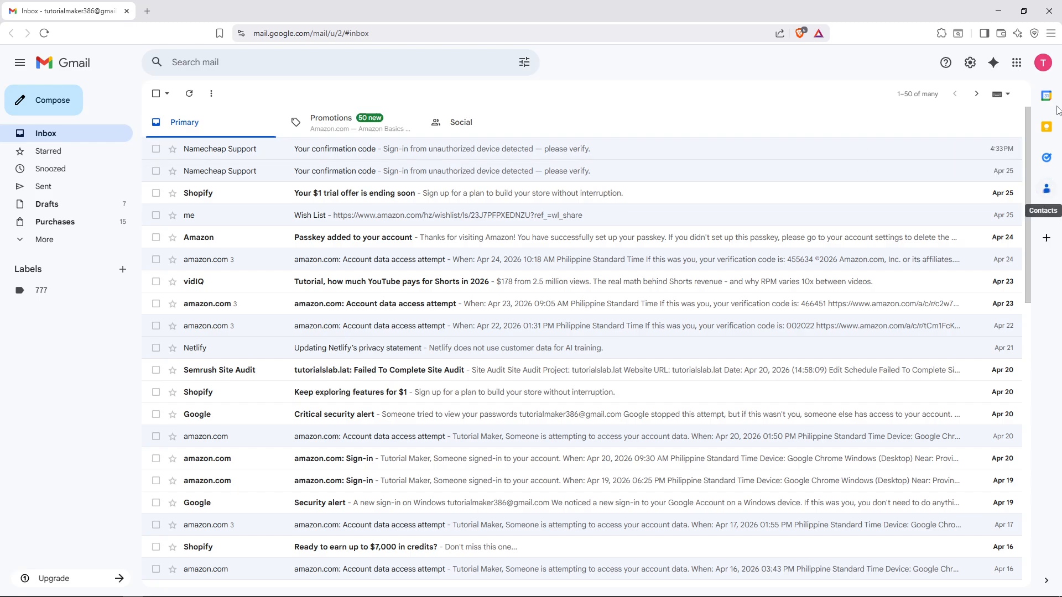
{"action": "left_click", "coordinate": [1044, 194]}
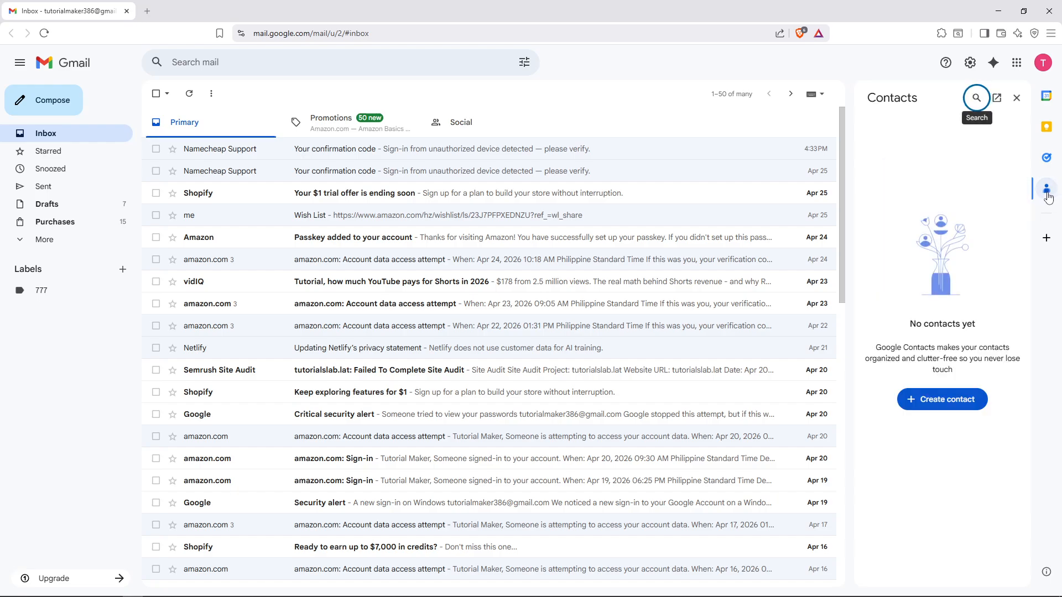
{"action": "left_click", "coordinate": [997, 100]}
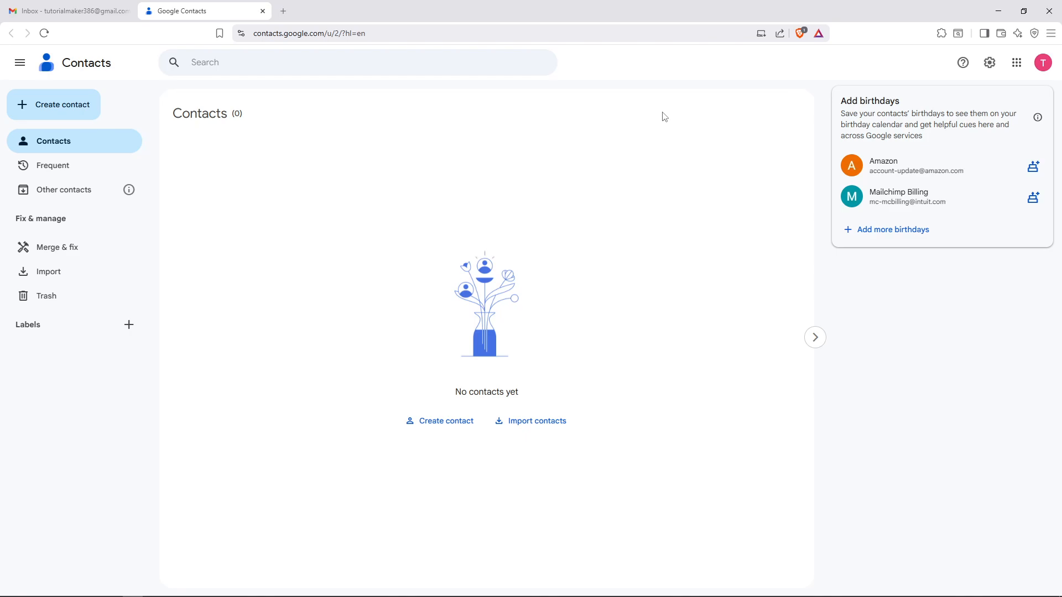
Start a contacts import and select the "Contacts to Gmail" CSV file from the Tutorials Lab folder on drive D
{"action": "left_click", "coordinate": [67, 274]}
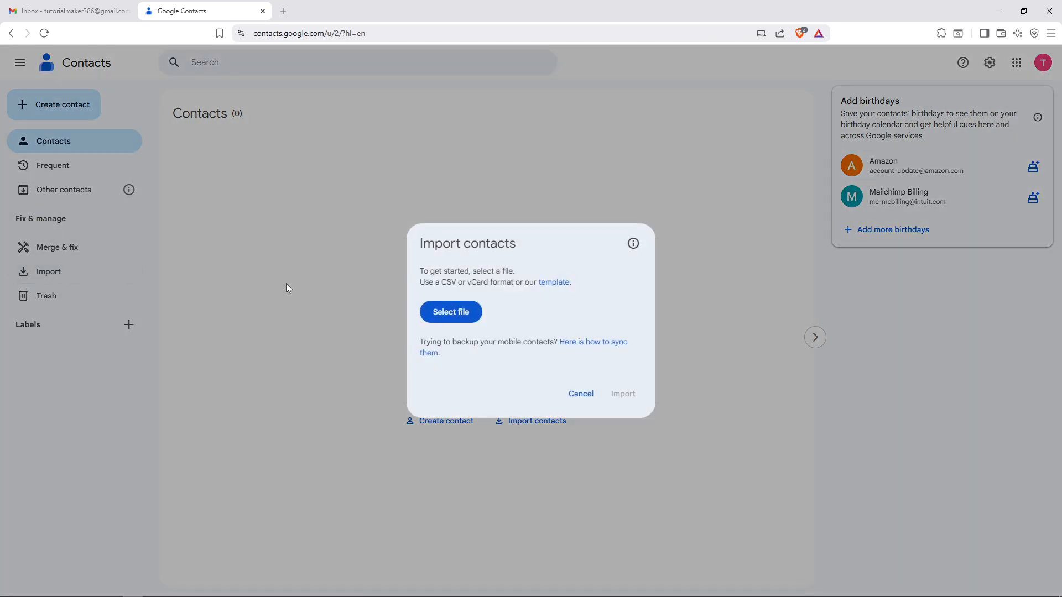
{"action": "left_click", "coordinate": [468, 313]}
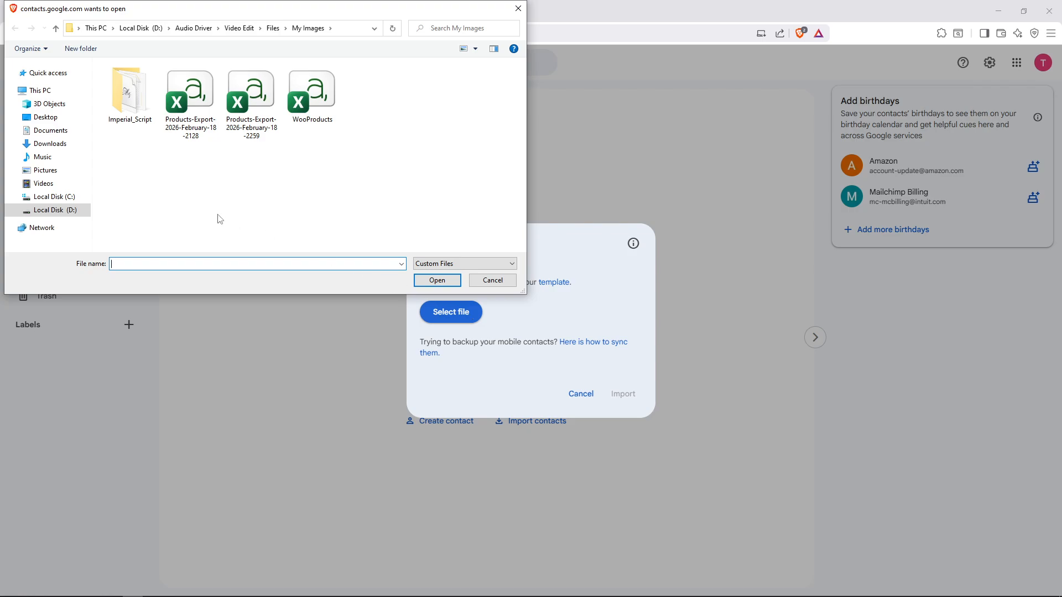
{"action": "left_click", "coordinate": [69, 210]}
{"action": "scroll", "coordinate": [165, 214], "scroll_direction": "down", "scroll_amount": 5}
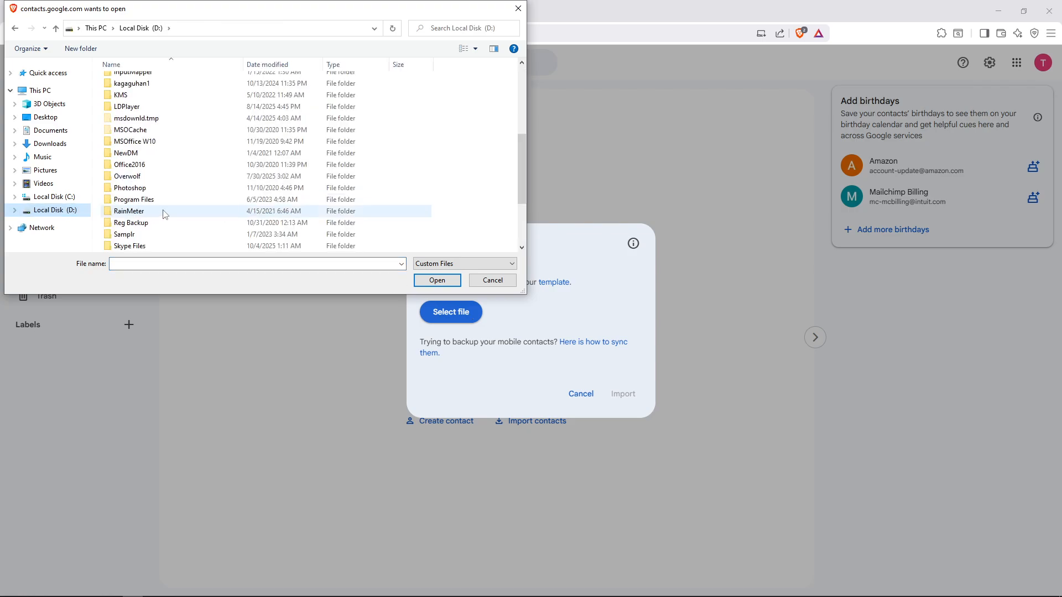
{"action": "scroll", "coordinate": [165, 215], "scroll_direction": "down", "scroll_amount": 2}
{"action": "double_click", "coordinate": [145, 221]}
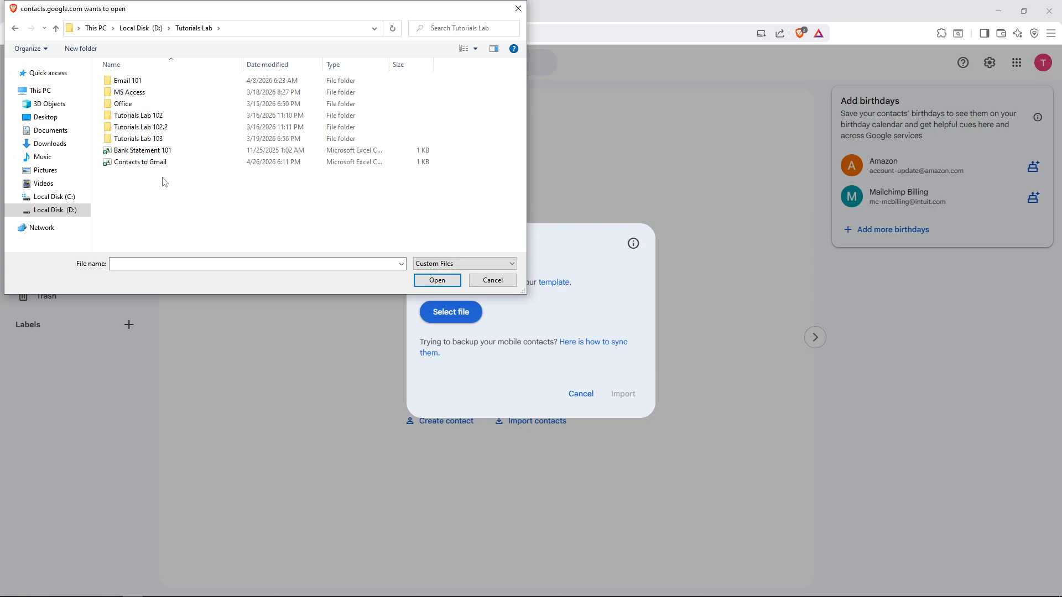
{"action": "left_click", "coordinate": [187, 164]}
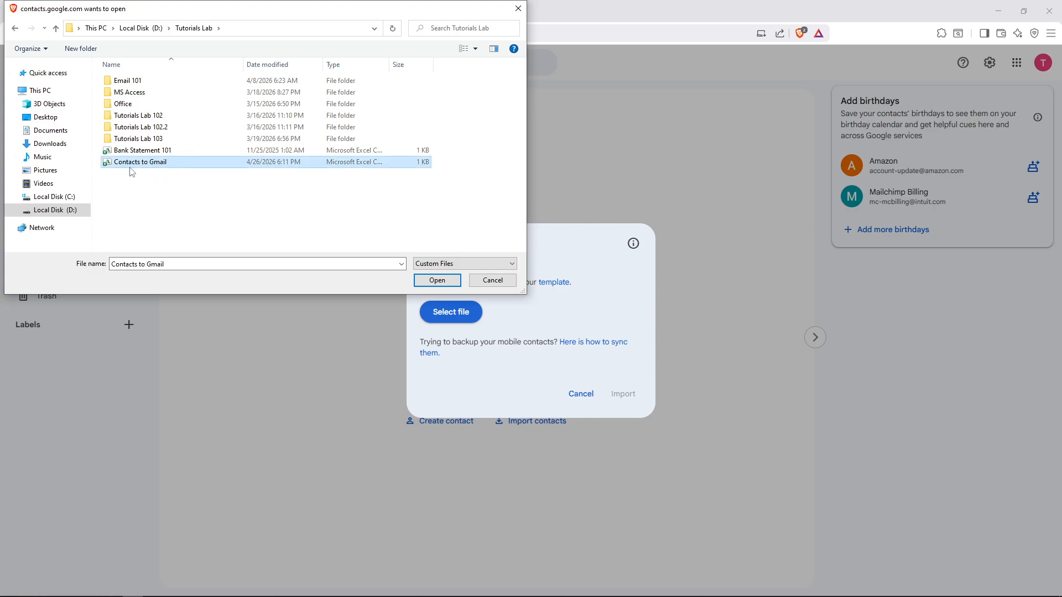
{"action": "left_click", "coordinate": [429, 281]}
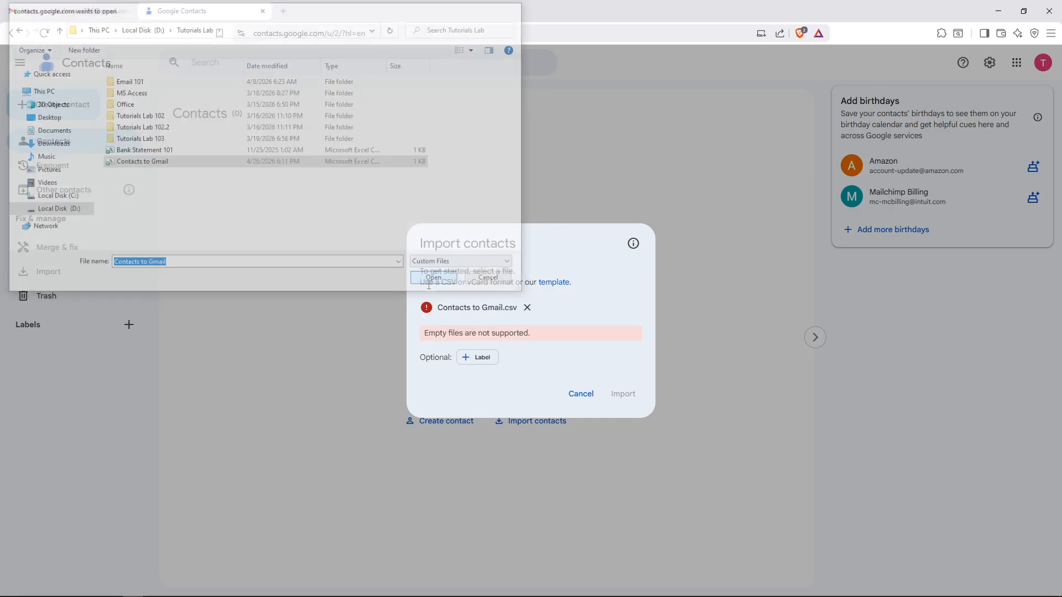